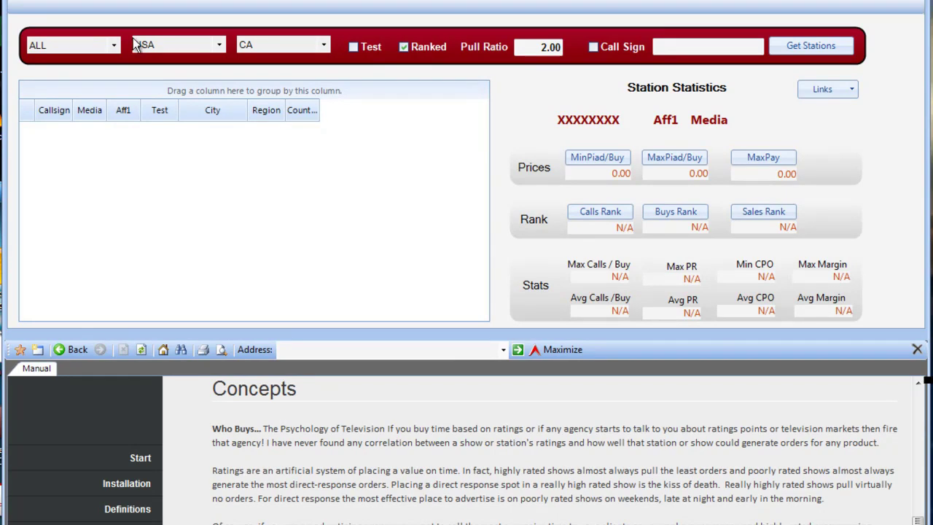
- Set the station filters to all TV types, United States and California
left_click(99, 41)
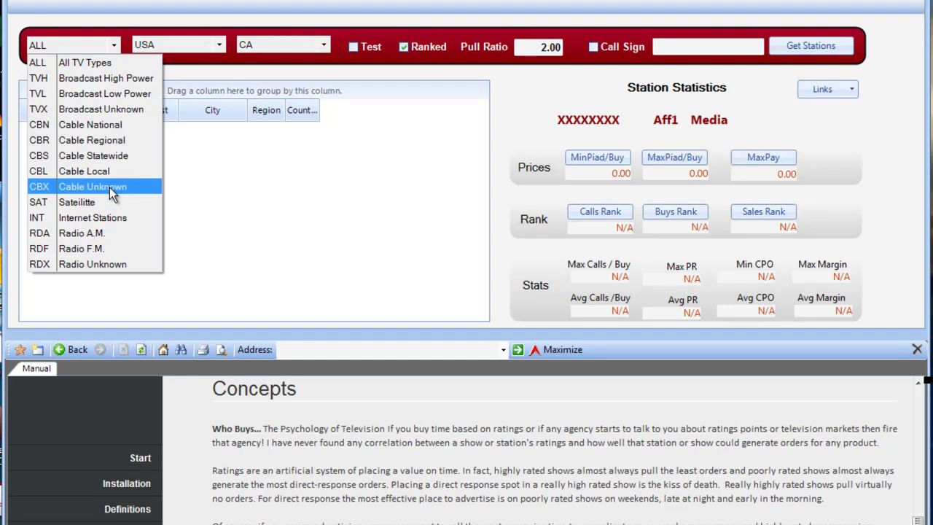
left_click(109, 63)
left_click(194, 46)
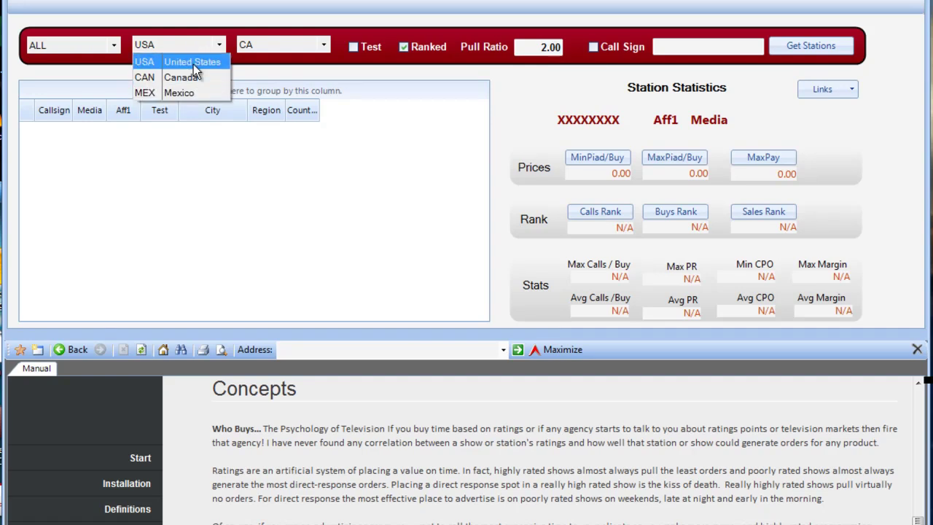
left_click(193, 63)
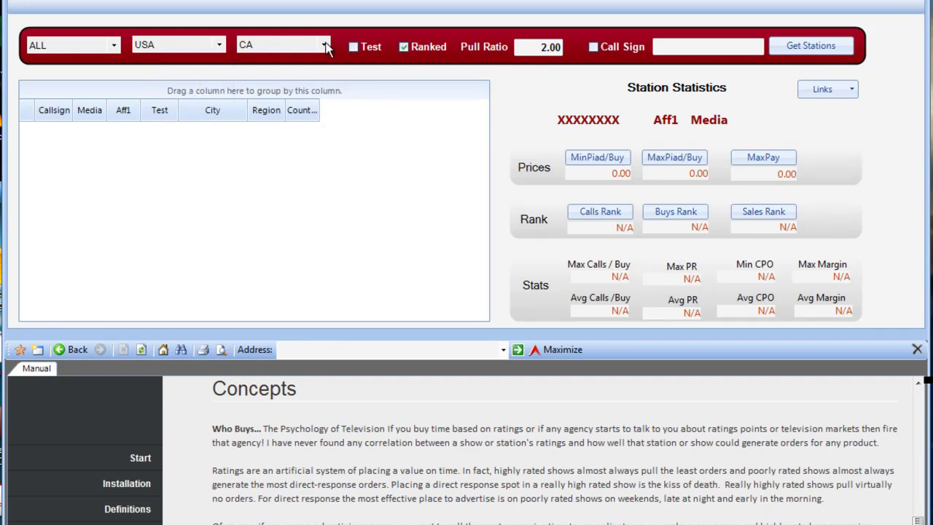
left_click(324, 45)
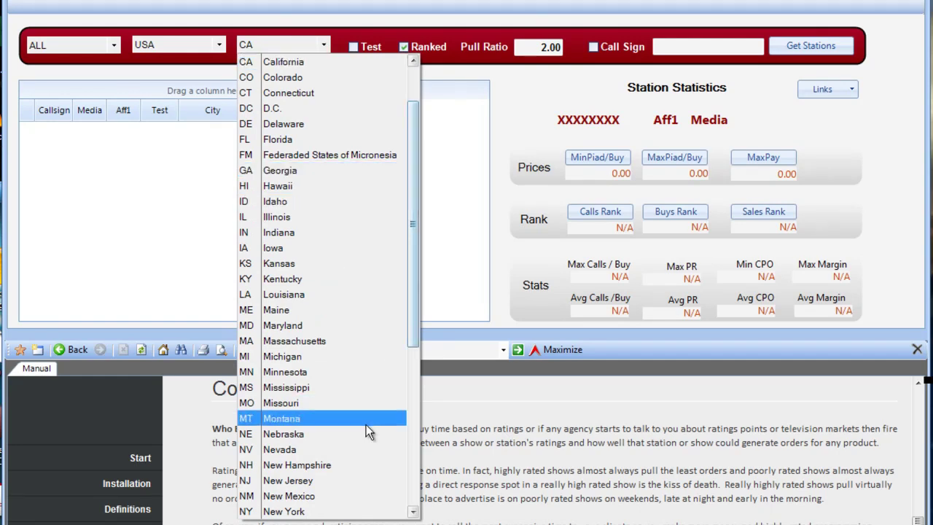
left_click(302, 63)
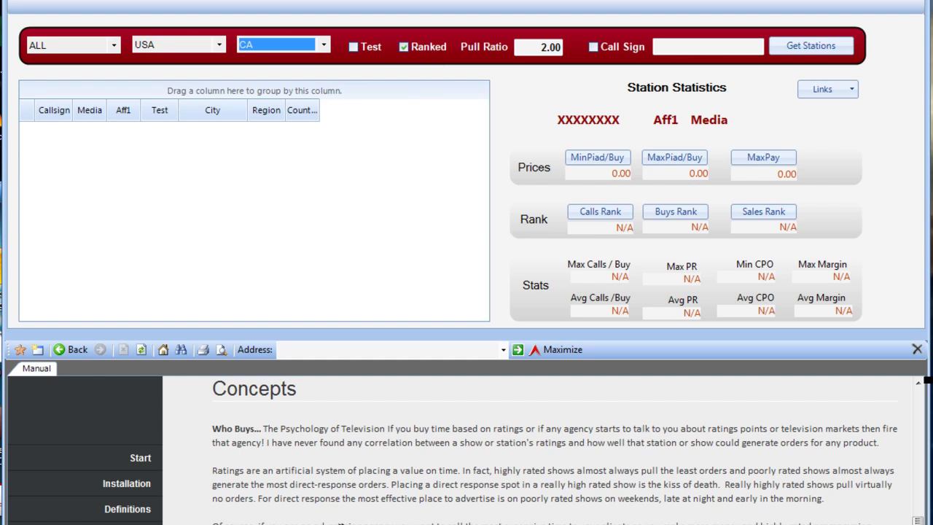
- Retrieve the ranked stations using a pull ratio of 2.00, with the Call Sign filter off and its field empty
left_click(544, 51)
left_click(550, 48)
left_click(552, 47)
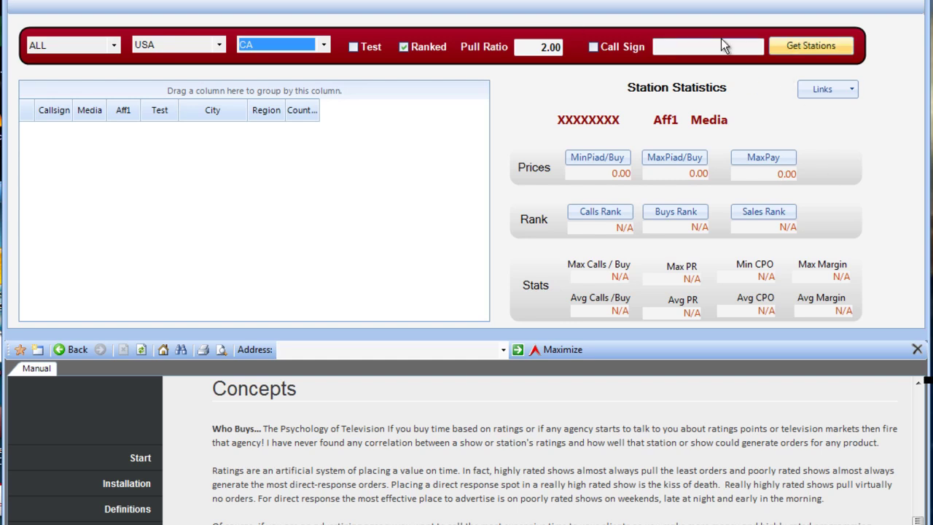
left_click(594, 46)
left_click(601, 48)
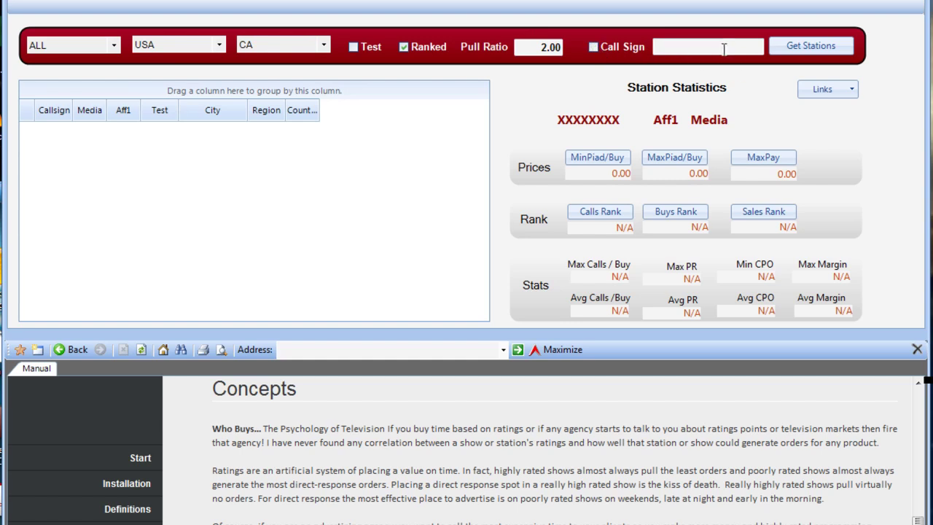
left_click(680, 48)
left_click(805, 48)
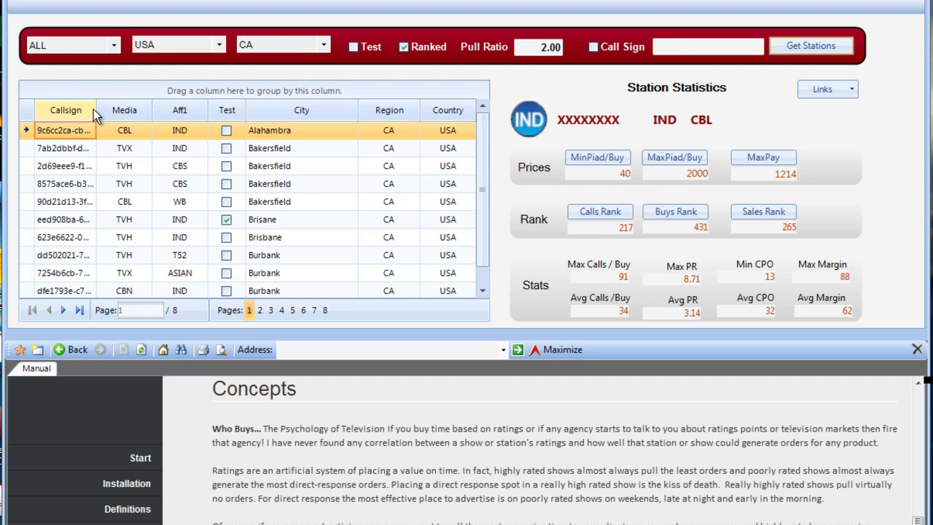
- Widen the Callsign column and view the statistics of the CBS station in Bakersfield and the IND station in Brisane
left_click_drag(96, 107, 127, 111)
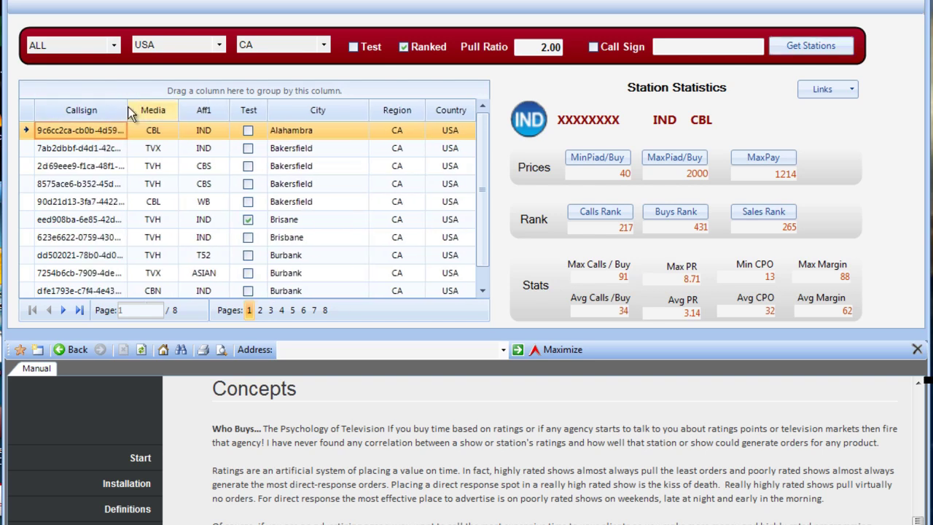
left_click(28, 168)
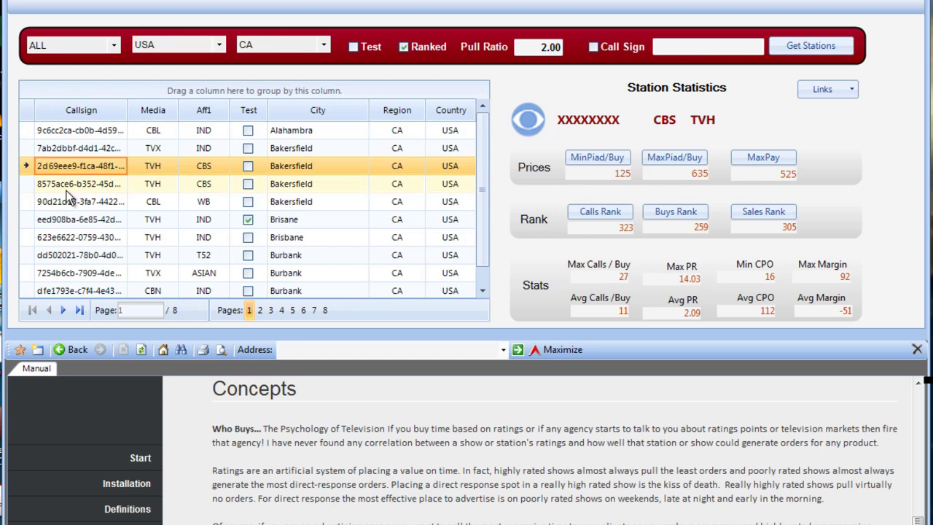
left_click(28, 220)
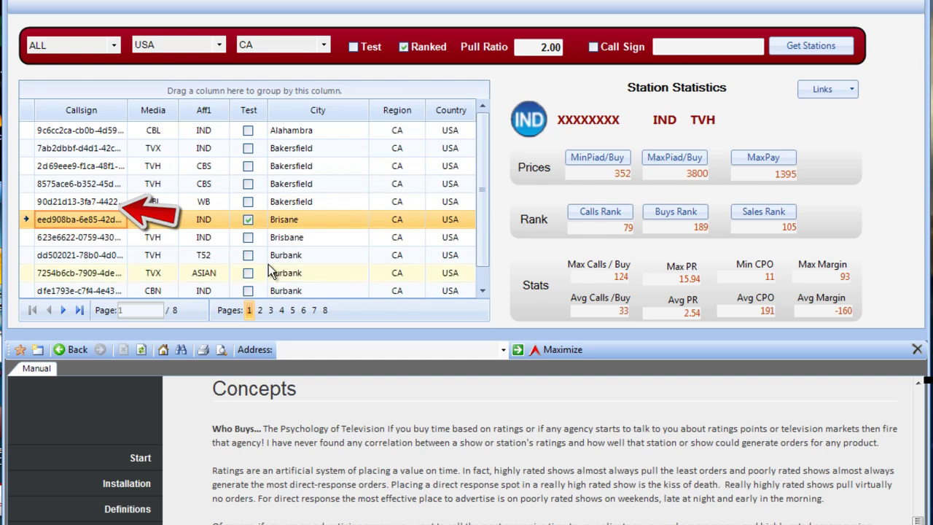
left_click(32, 166)
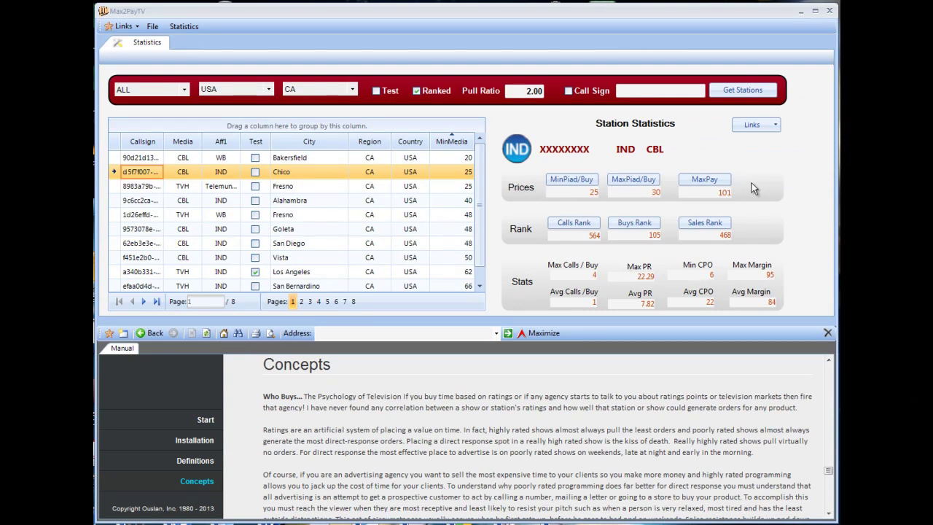
- Examine the minimum paid, maximum paid and MaxPay prices of the selected Chico cable station
left_click(585, 194)
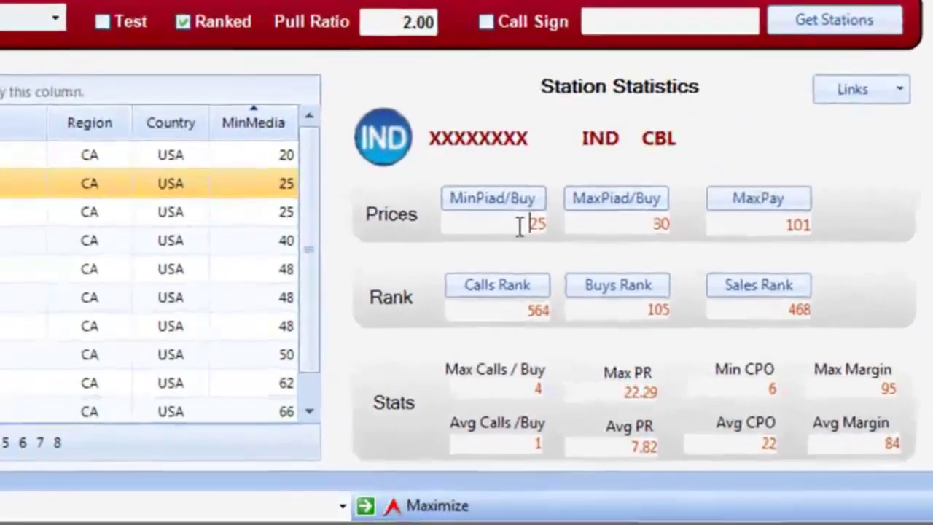
left_click_drag(520, 226, 552, 223)
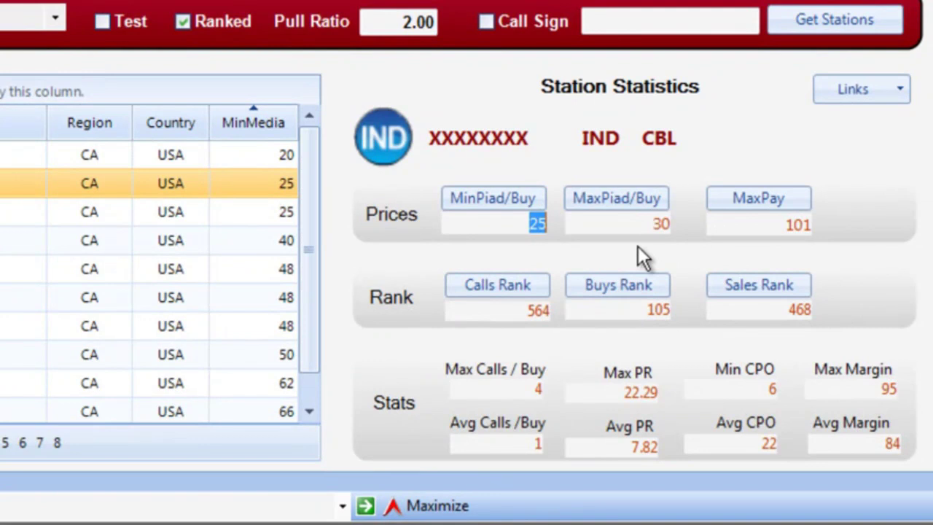
left_click_drag(650, 225, 677, 228)
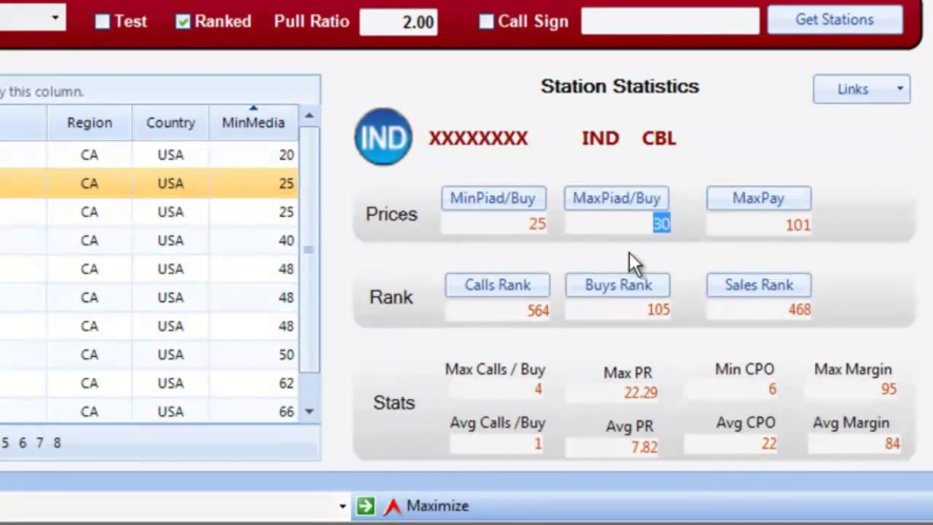
left_click(768, 230)
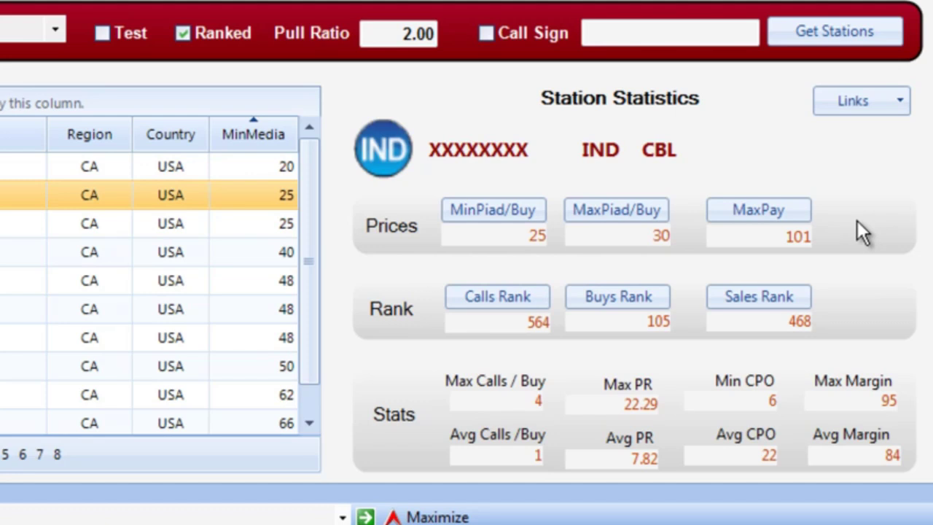
double_click(794, 239)
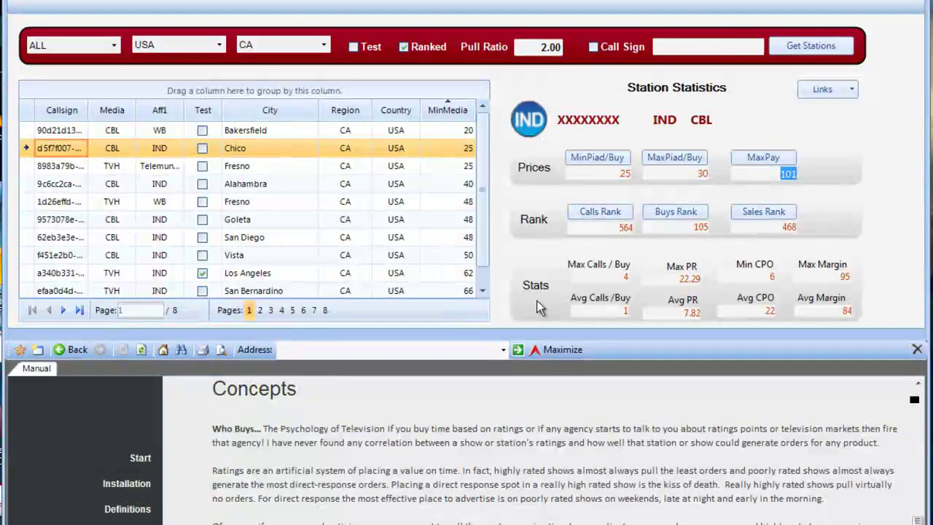
- Browse the station list through pages 3 and 5 to page 6
left_click(270, 310)
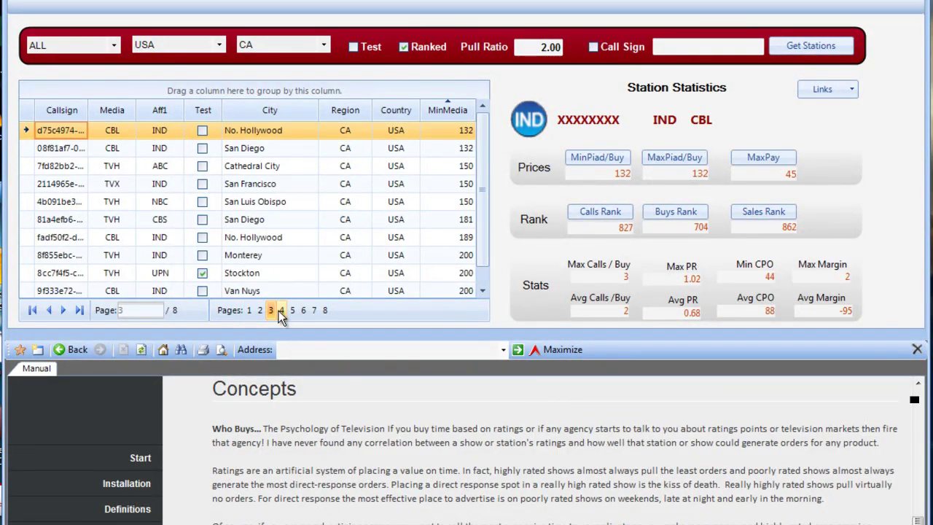
left_click(292, 309)
left_click(304, 310)
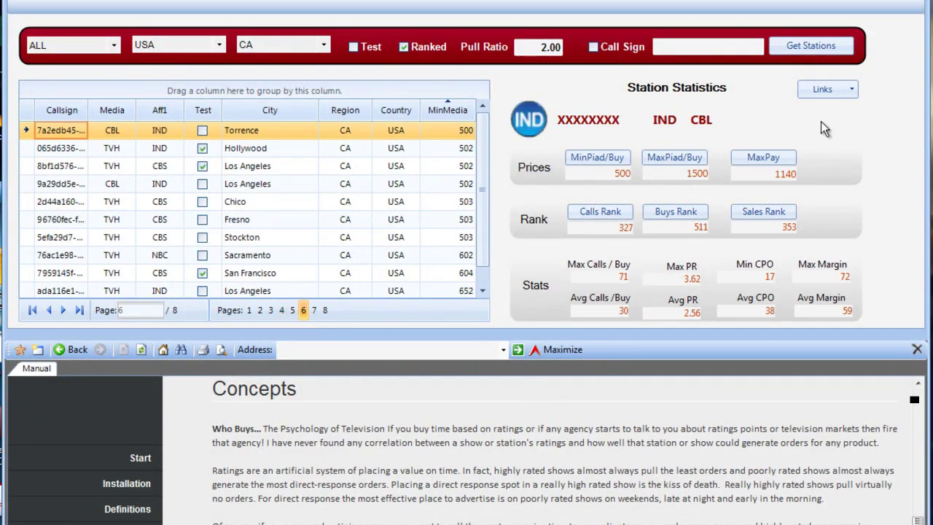
- Open the Wikipedia link for the selected Torrence station and adjust the height of the embedded browser pane
left_click(850, 89)
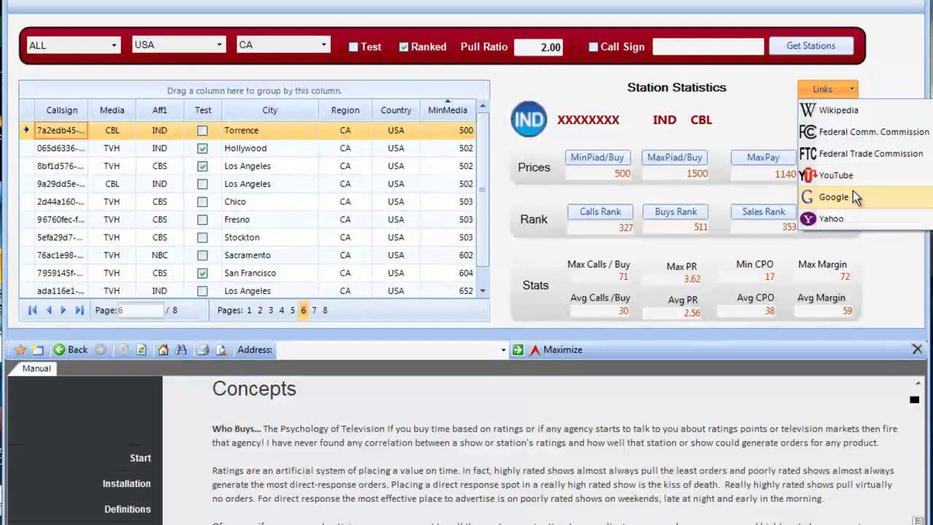
left_click(889, 113)
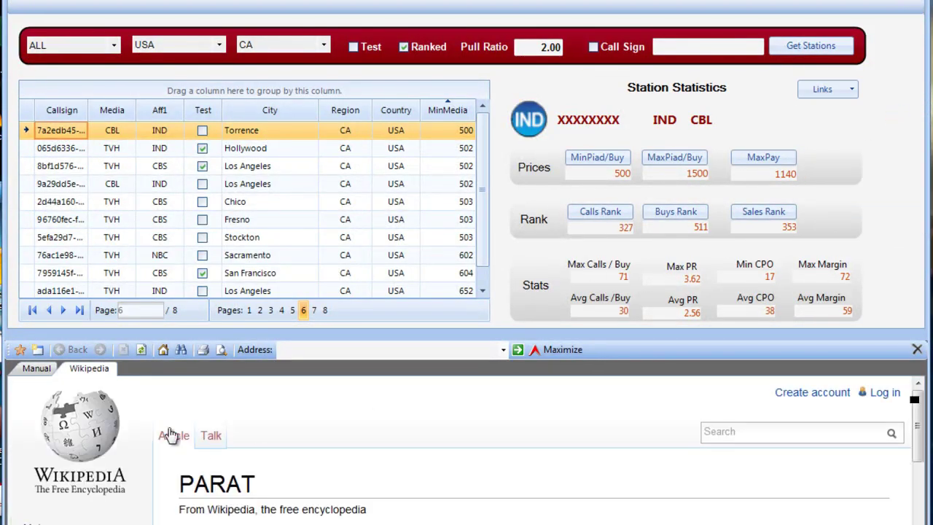
left_click(560, 348)
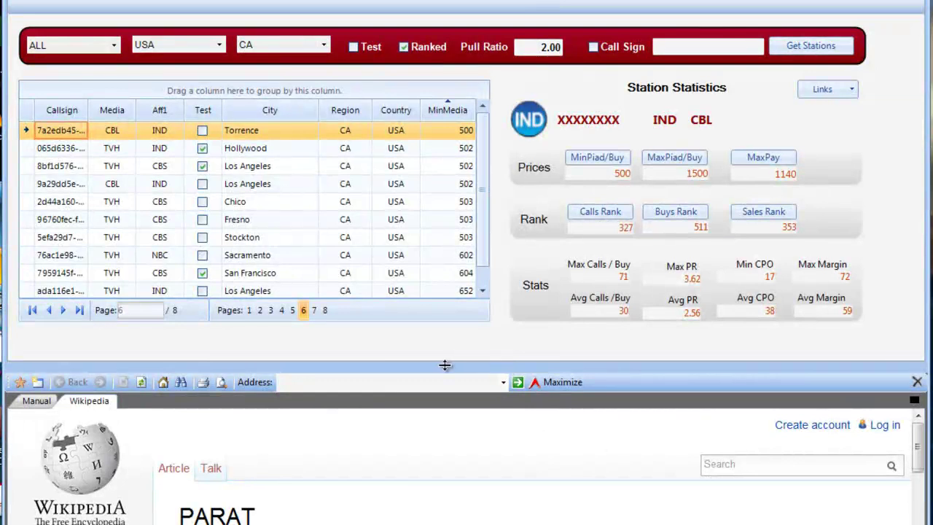
left_click_drag(444, 364, 450, 339)
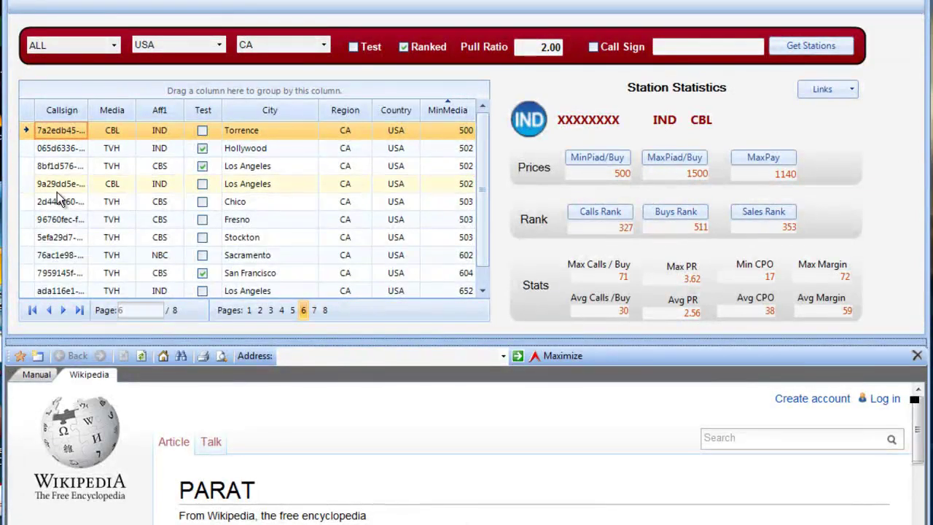
- Select the CBS station in Chico and open the Federal Trade Commission site in the embedded browser
left_click(47, 202)
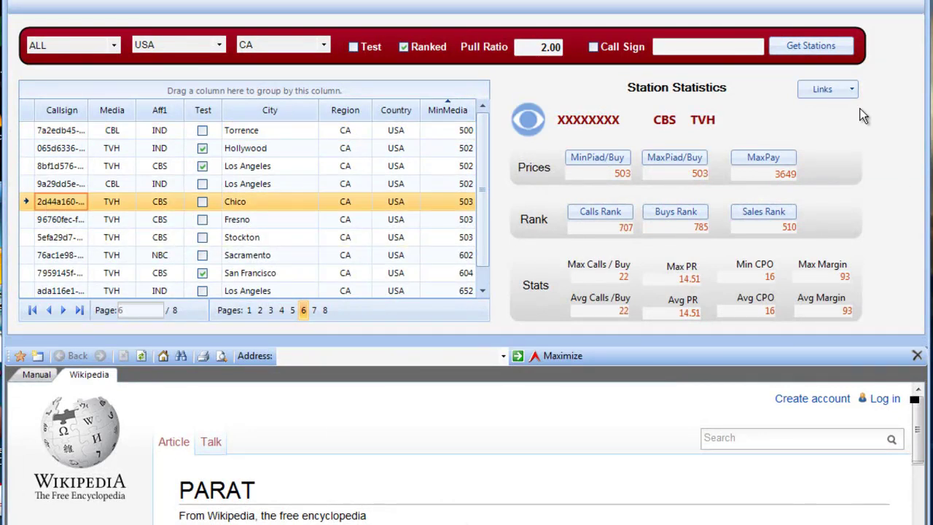
left_click(832, 92)
left_click(864, 153)
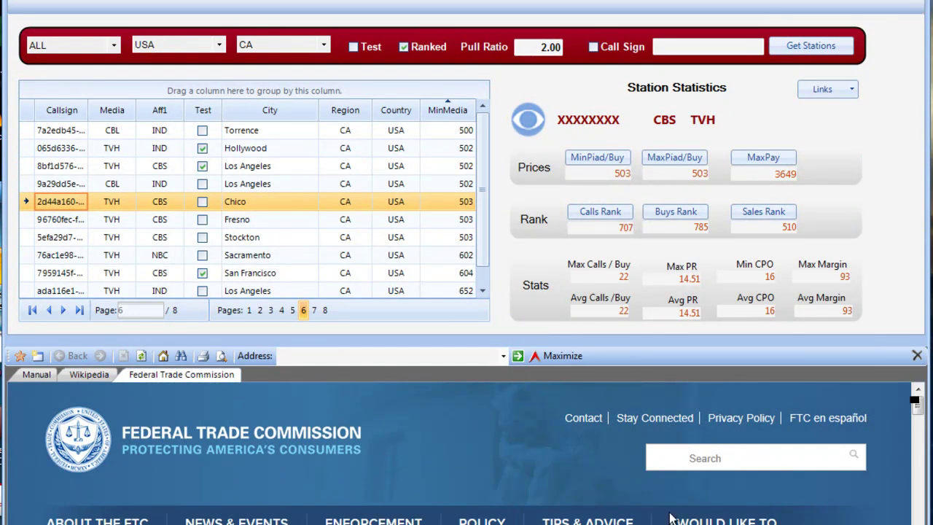
left_click(824, 88)
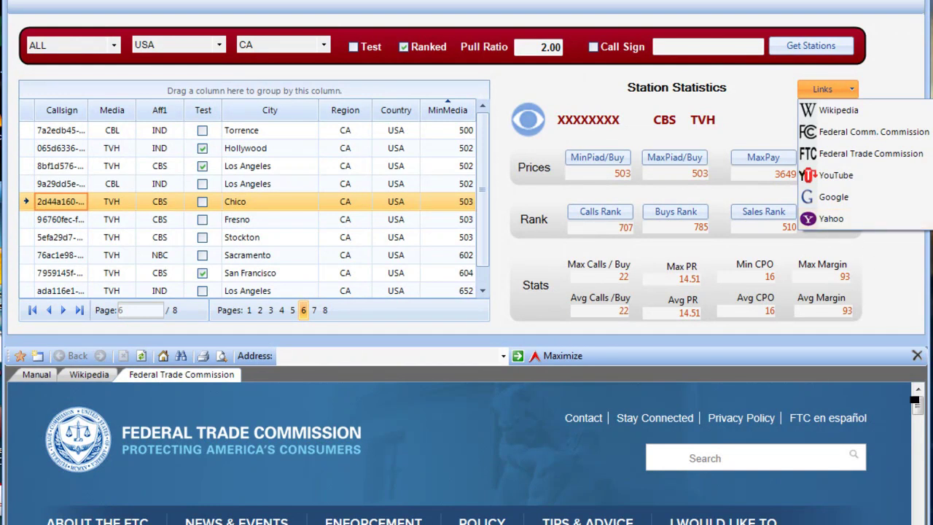
left_click(901, 65)
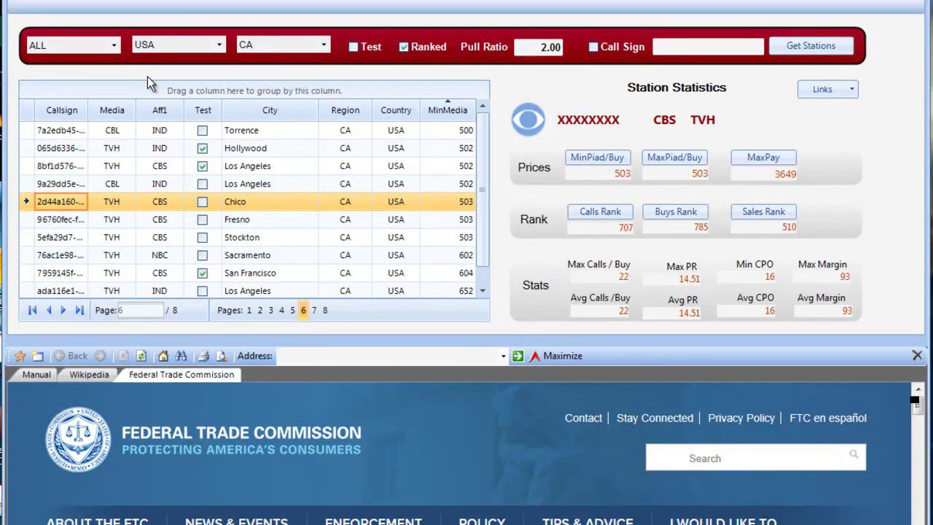
- Enable the Call Sign filter and remove the MinMedia column from the station list
left_click(615, 48)
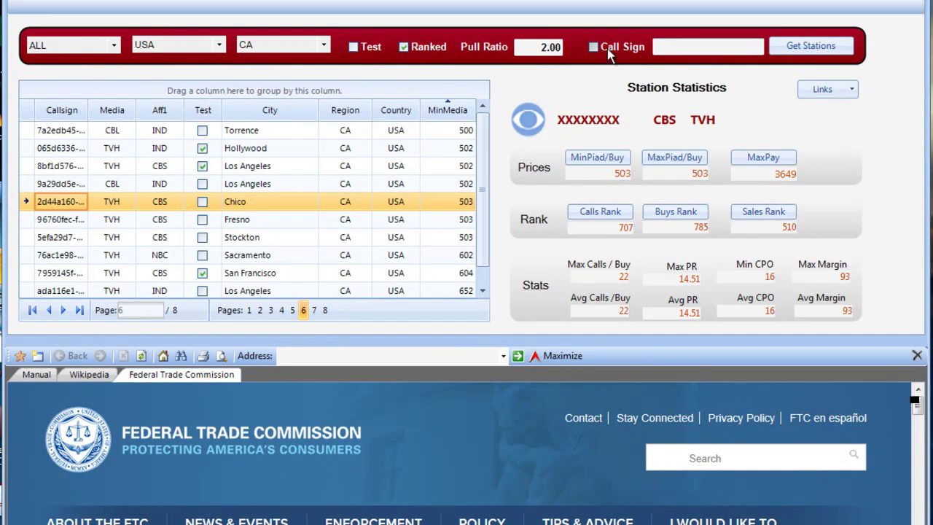
left_click(686, 48)
left_click(591, 156)
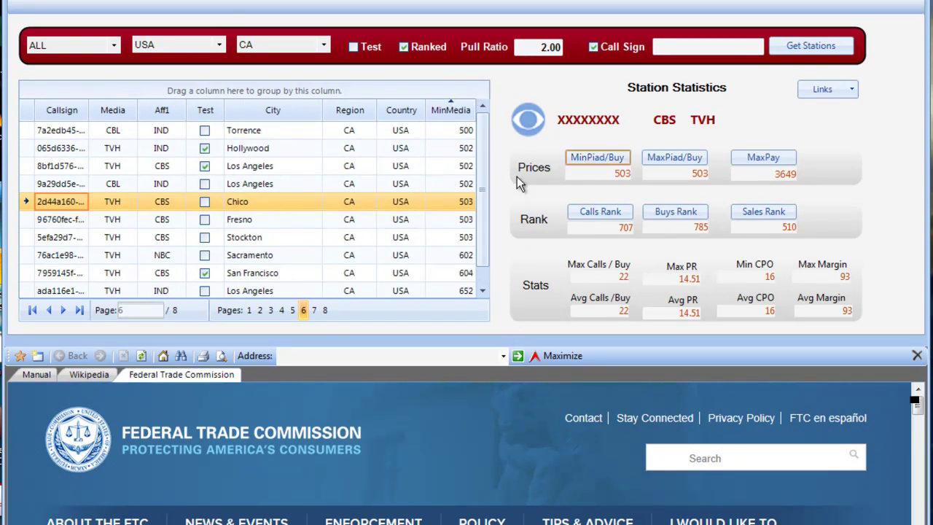
left_click(612, 165)
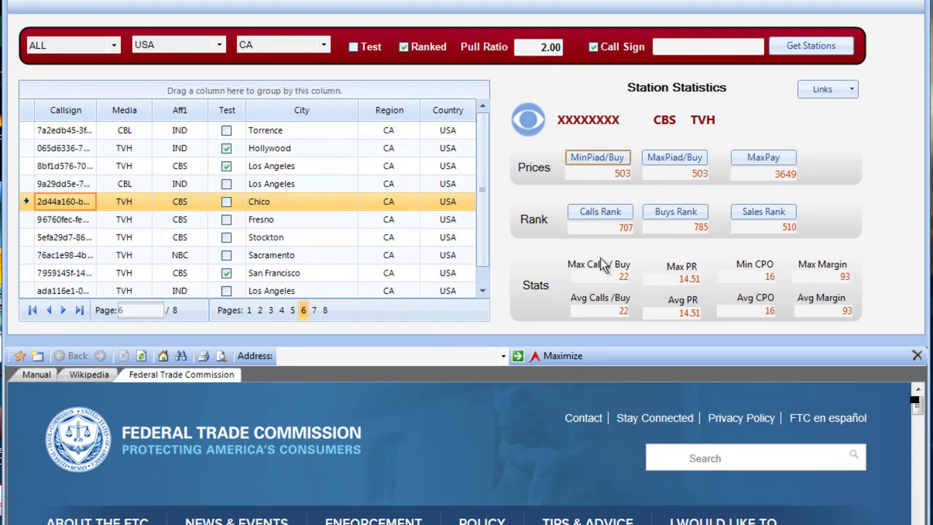
- Sort the station list by Calls Rank, first ascending and finally descending, showing that column only for the sorting
left_click(608, 214)
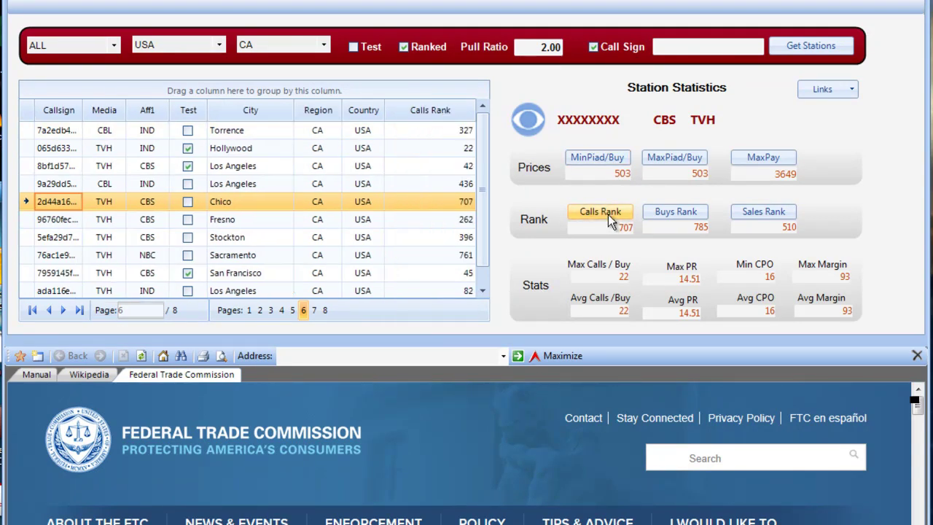
left_click(435, 113)
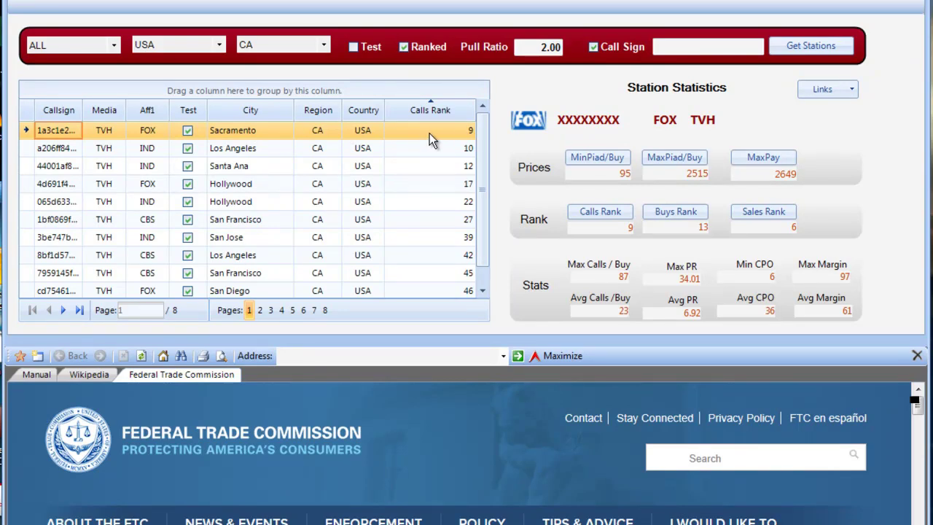
left_click(420, 114)
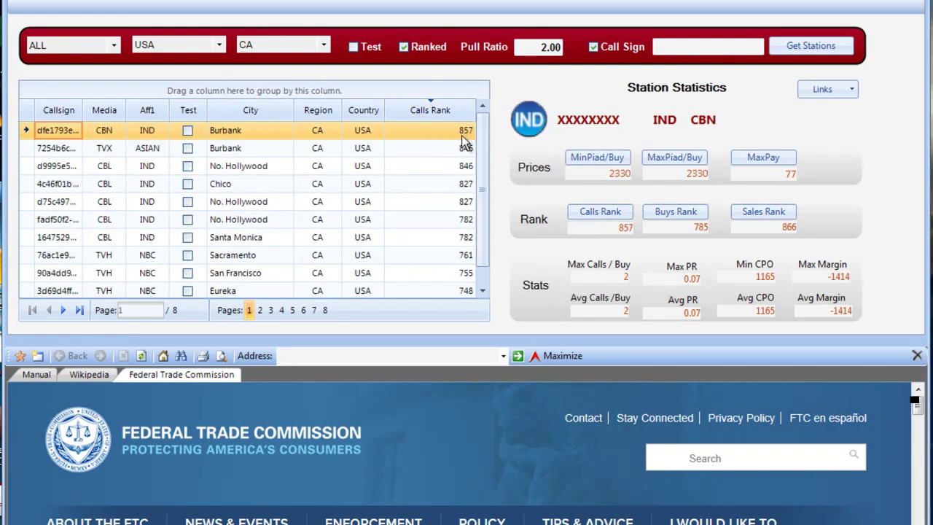
left_click(600, 211)
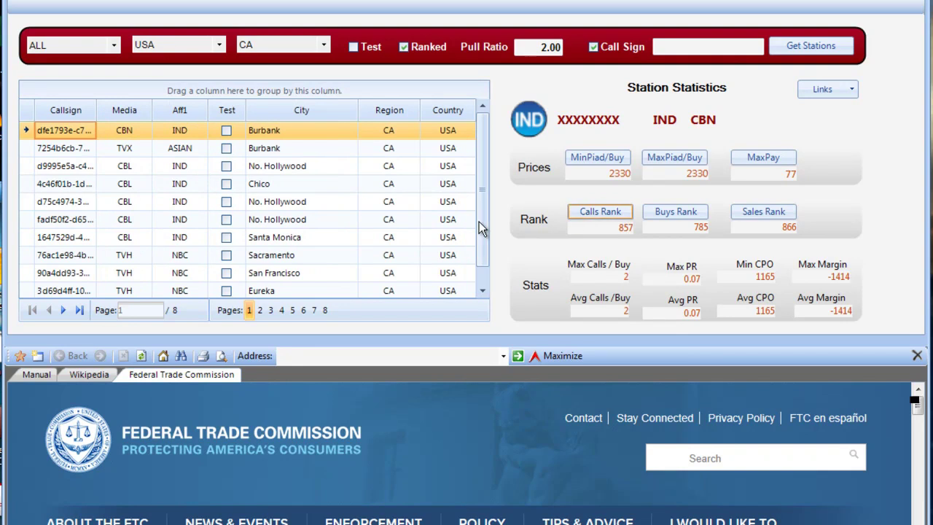